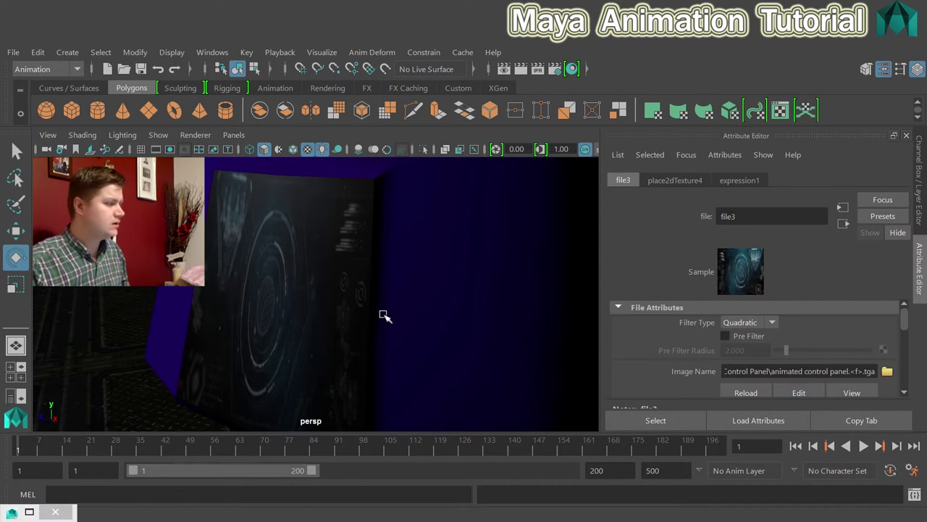
# Step: Frame the selected blue pedestal and orbit the view around its control-panel screen
pyautogui.press('f')
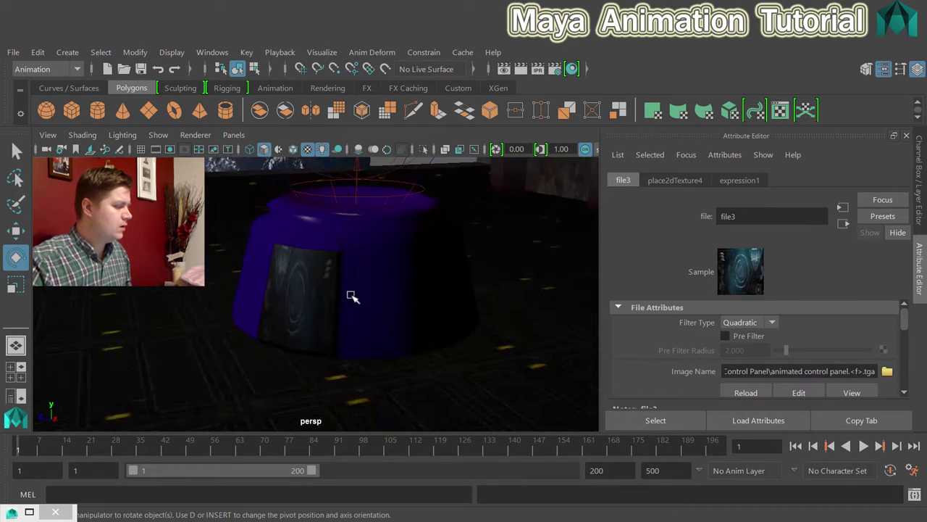
pyautogui.keyDown('alt'); pyautogui.moveTo(348, 290); pyautogui.dragTo(181, 232); pyautogui.keyUp('alt')
# Step: Create a Camera and Aim rig from the Create > Cameras menu
pyautogui.click(68, 52)
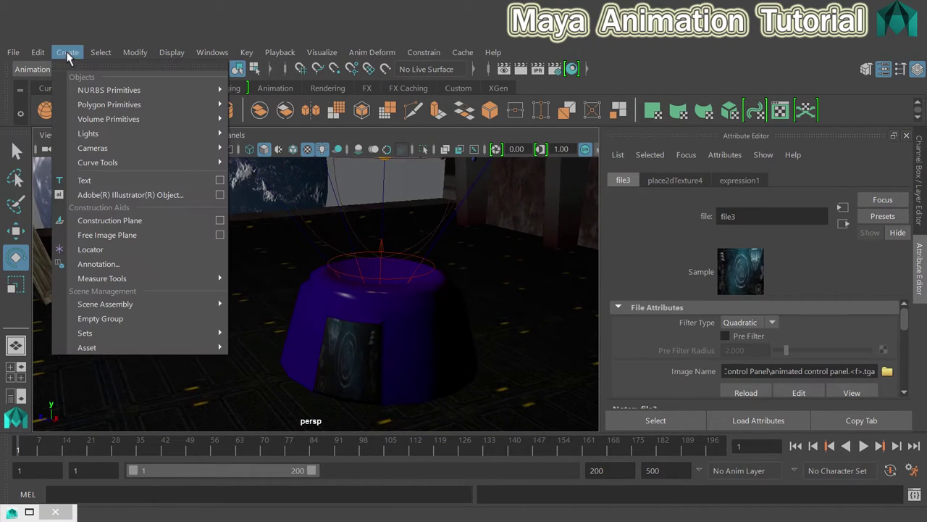
pyautogui.moveTo(151, 148)
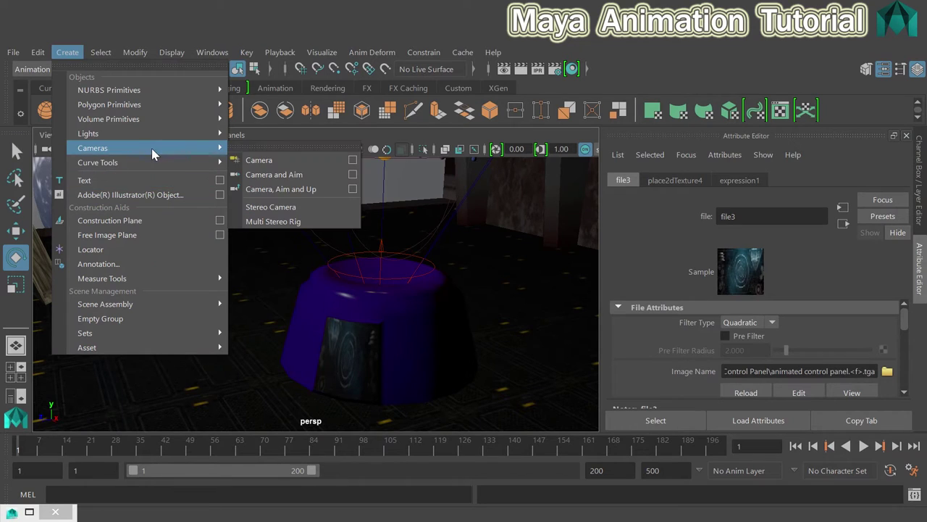
pyautogui.click(293, 174)
pyautogui.press('f')
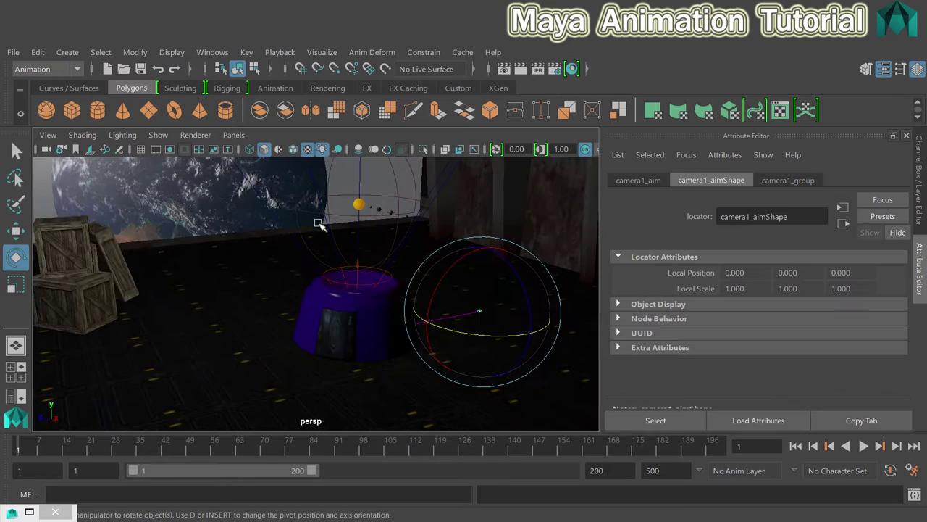
# Step: Move the camera rig up above the floor and frame it beside the Earth sphere
pyautogui.press('w')
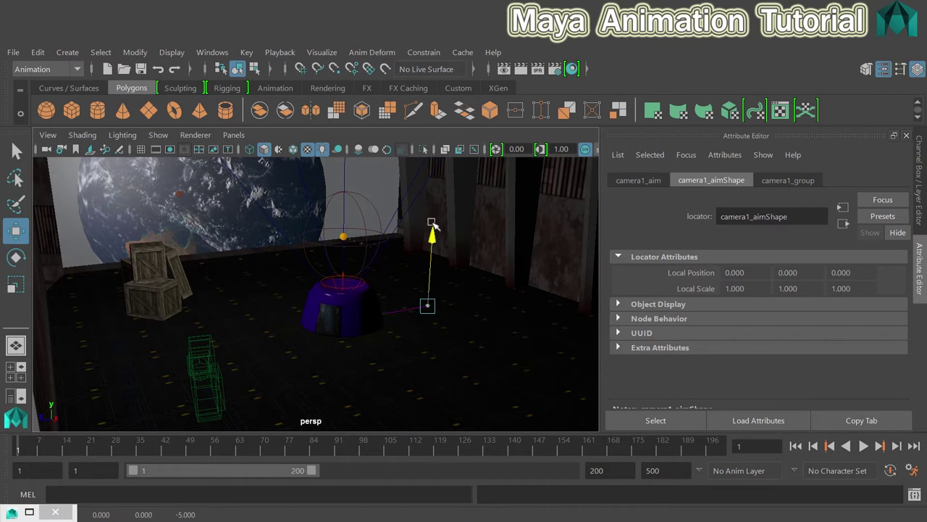
pyautogui.moveTo(433, 233); pyautogui.dragTo(412, 105)
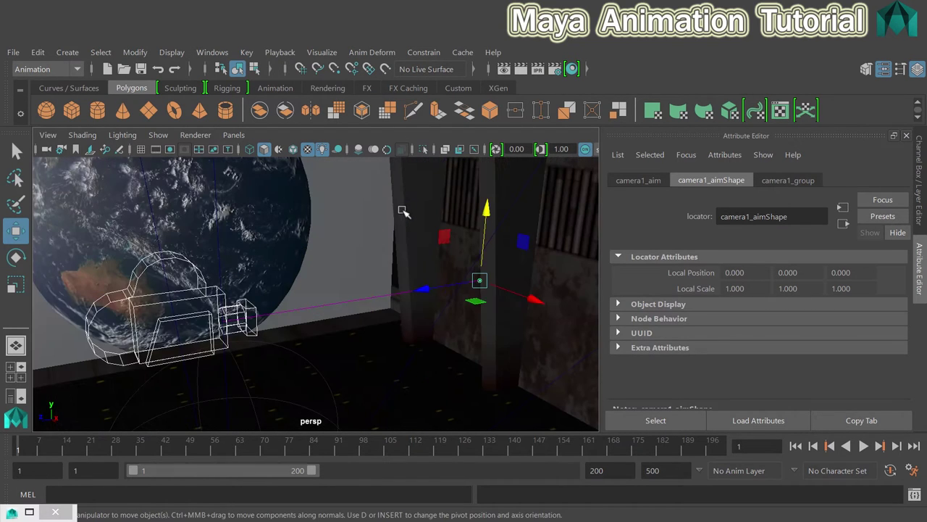
pyautogui.press('f')
pyautogui.moveTo(400, 237)
pyautogui.keyDown('alt'); pyautogui.mouseDown()
pyautogui.moveTo(379, 232)
pyautogui.moveTo(374, 254)
pyautogui.moveTo(397, 235)
pyautogui.mouseUp(); pyautogui.keyUp('alt')
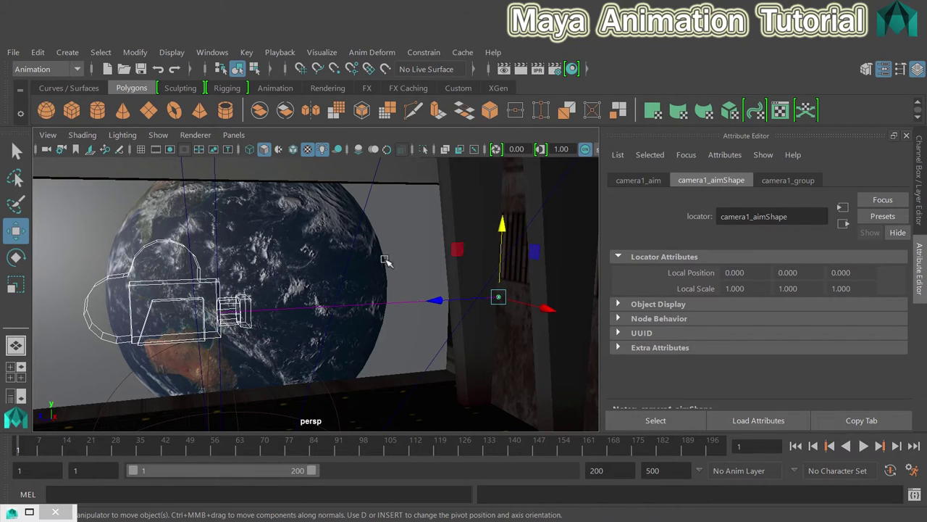
pyautogui.click(308, 306)
pyautogui.click(175, 303)
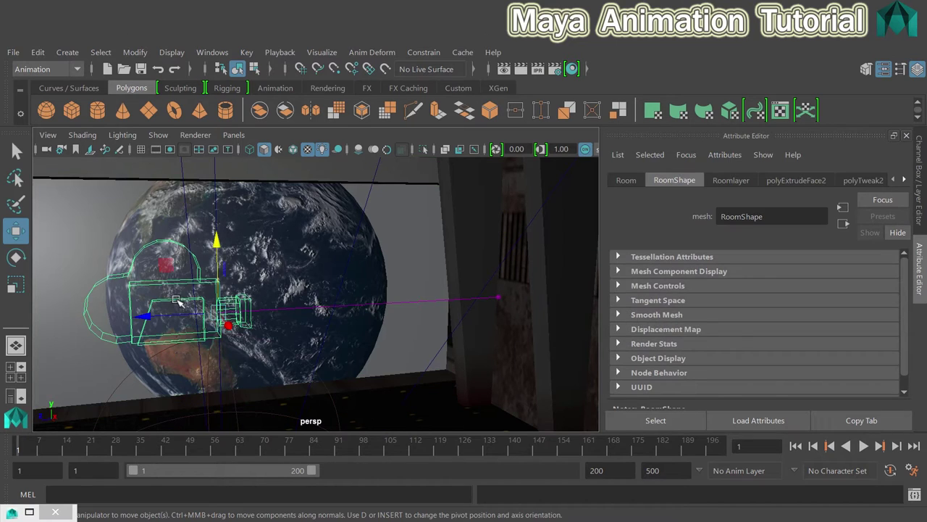
pyautogui.moveTo(224, 241); pyautogui.dragTo(261, 229)
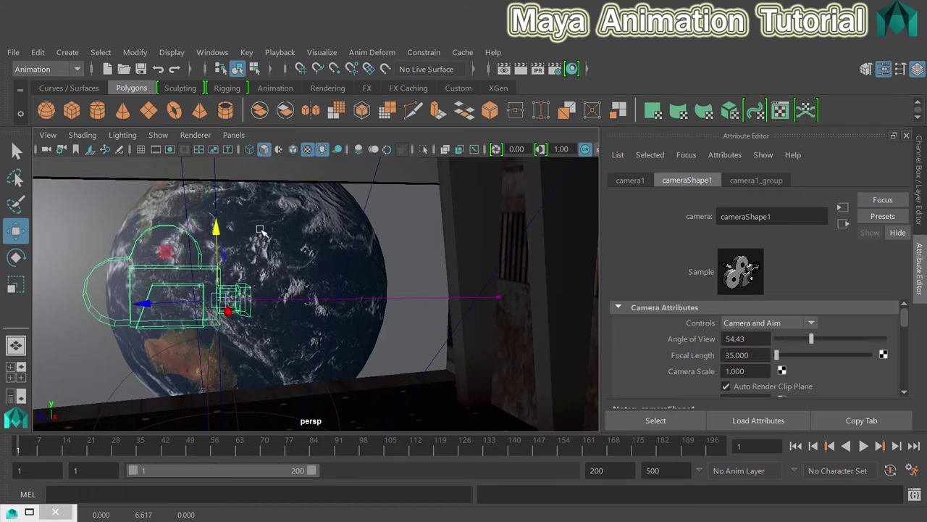
pyautogui.hotkey('ctrl', 'z')
pyautogui.click(500, 297)
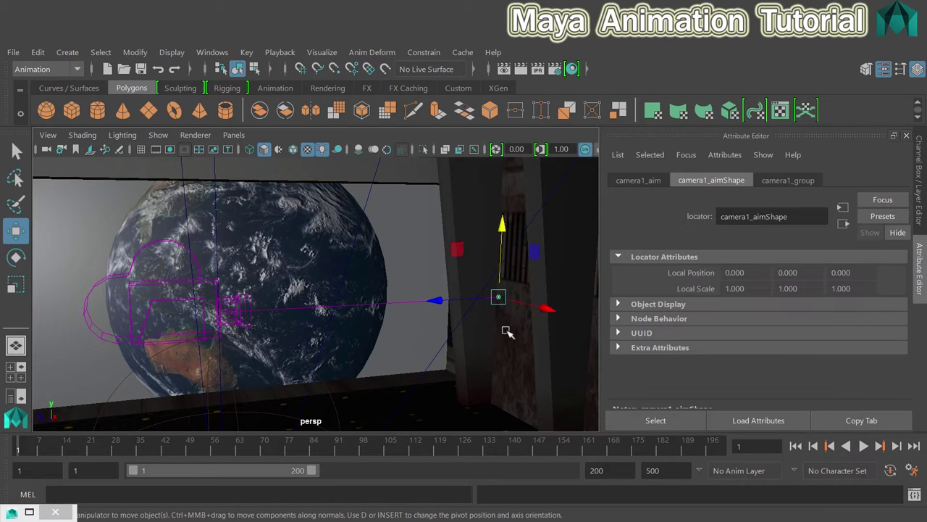
pyautogui.moveTo(497, 232); pyautogui.dragTo(598, 353)
pyautogui.hotkey('ctrl', 'z')
pyautogui.hotkey('ctrl', 'z')
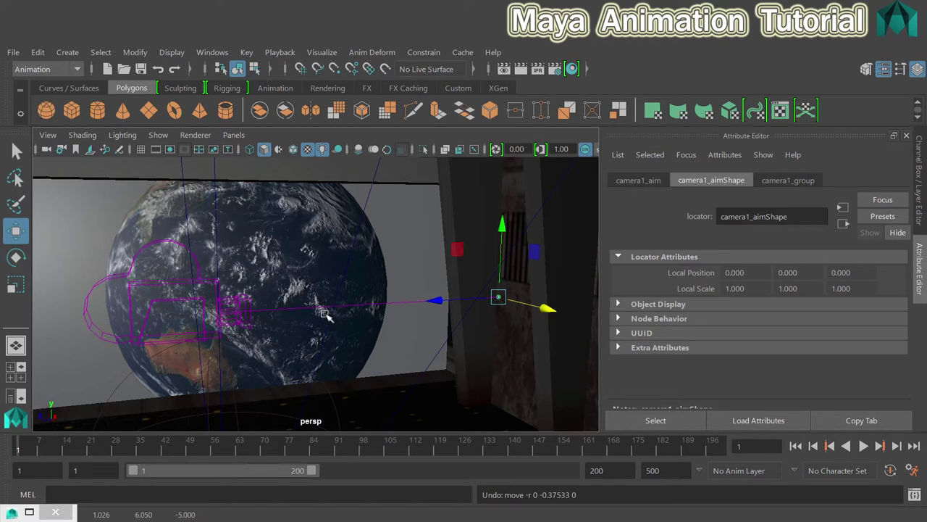
# Step: Switch to the four-pane layout and set the lower-left pane to look through camera1
pyautogui.press('space')
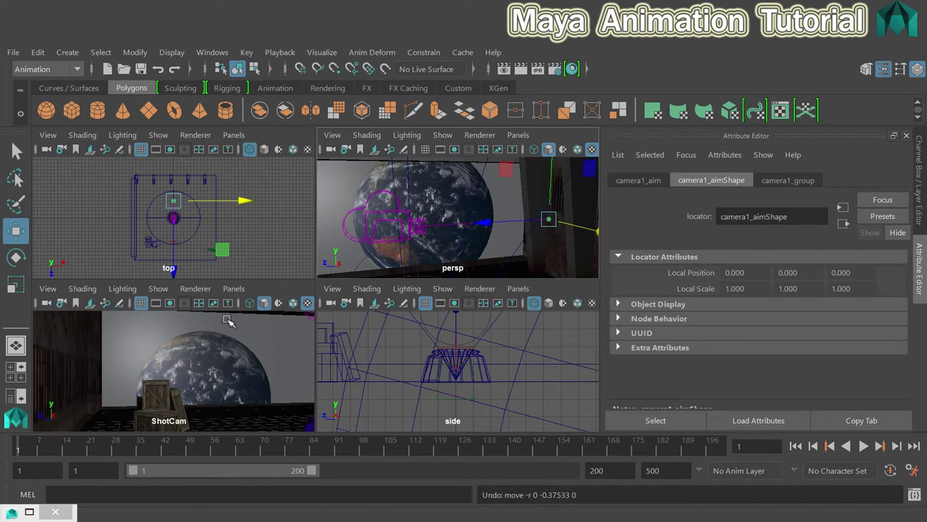
pyautogui.click(232, 289)
pyautogui.moveTo(249, 310)
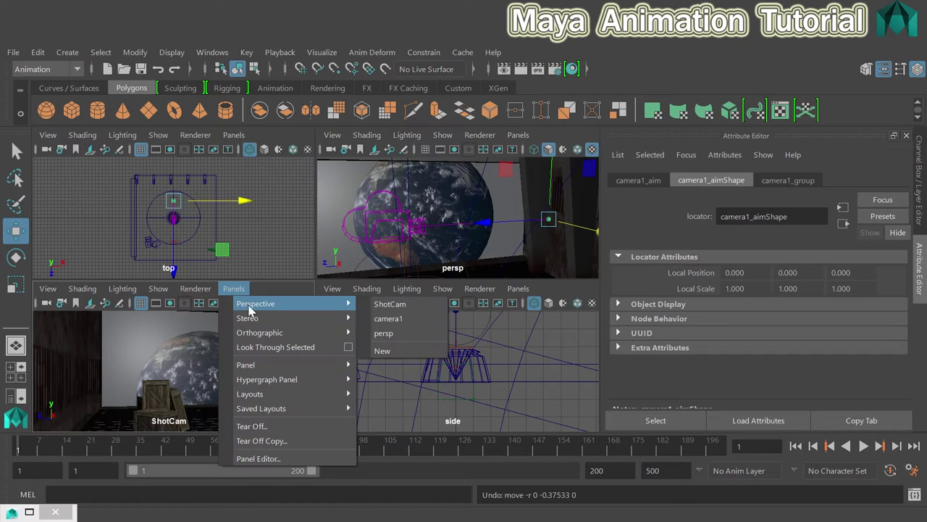
pyautogui.click(399, 318)
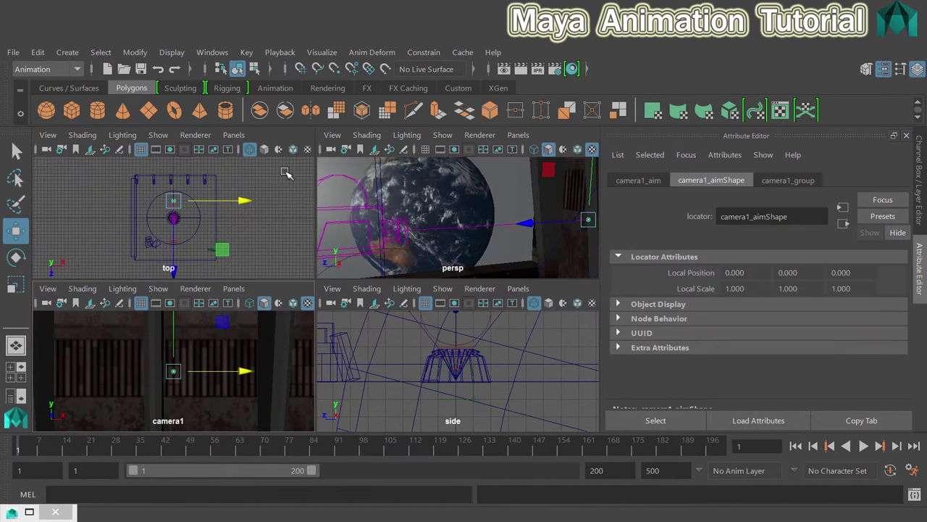
# Step: Reposition camera1 back along Z, right along X and lower toward the floor
pyautogui.click(353, 209)
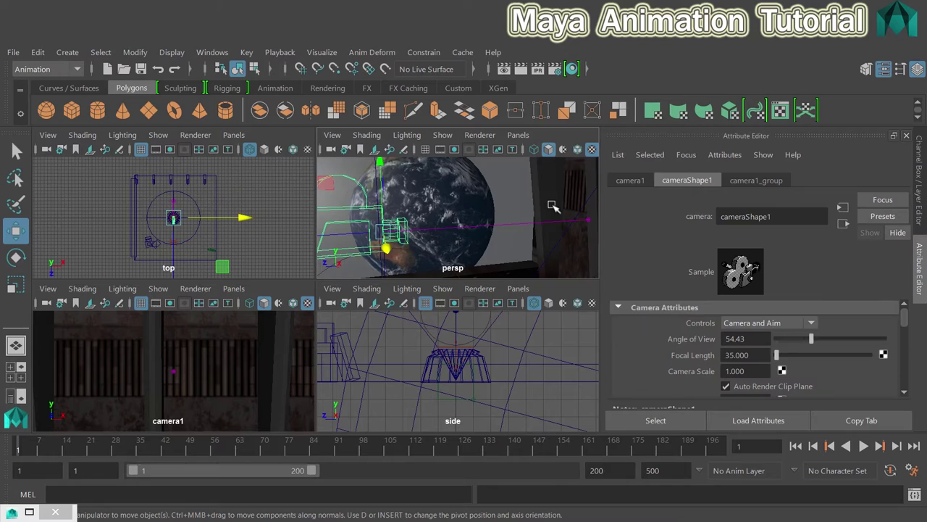
pyautogui.scroll(4, 174, 233)
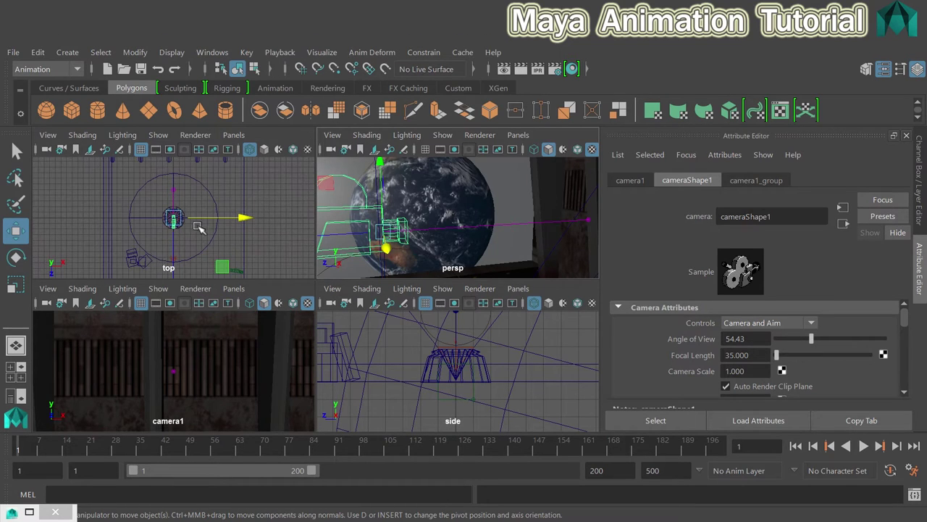
pyautogui.keyDown('alt'); pyautogui.moveTo(210, 218); pyautogui.dragTo(197, 196, button='middle'); pyautogui.keyUp('alt')
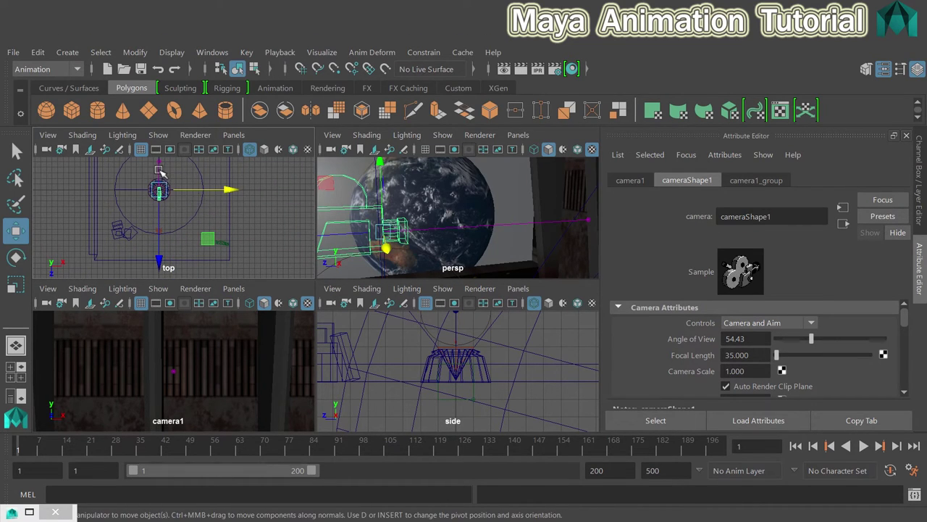
pyautogui.click(162, 207)
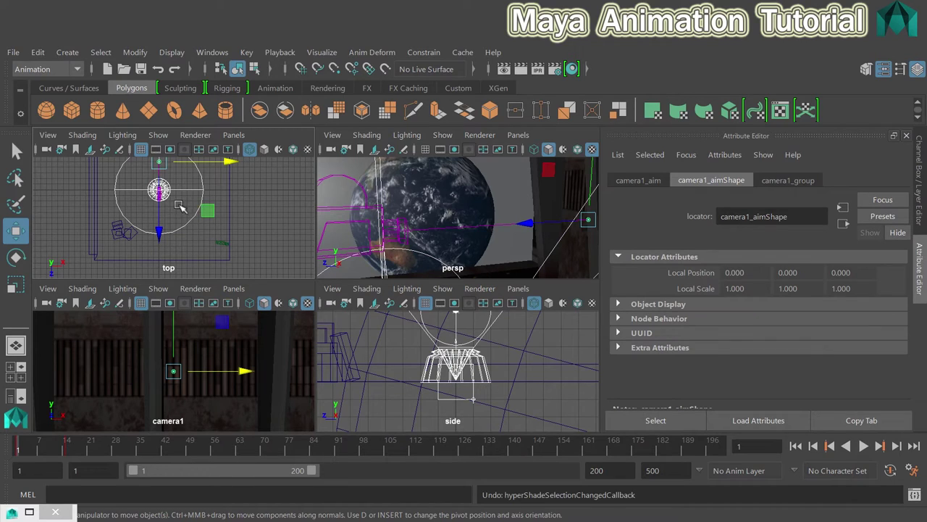
pyautogui.click(392, 228)
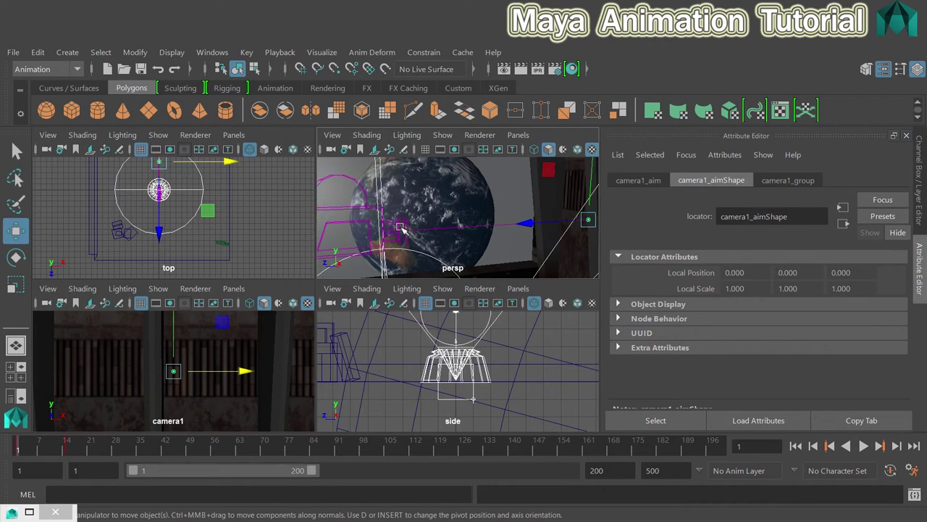
pyautogui.moveTo(154, 267); pyautogui.dragTo(167, 317)
pyautogui.moveTo(228, 249); pyautogui.dragTo(291, 244)
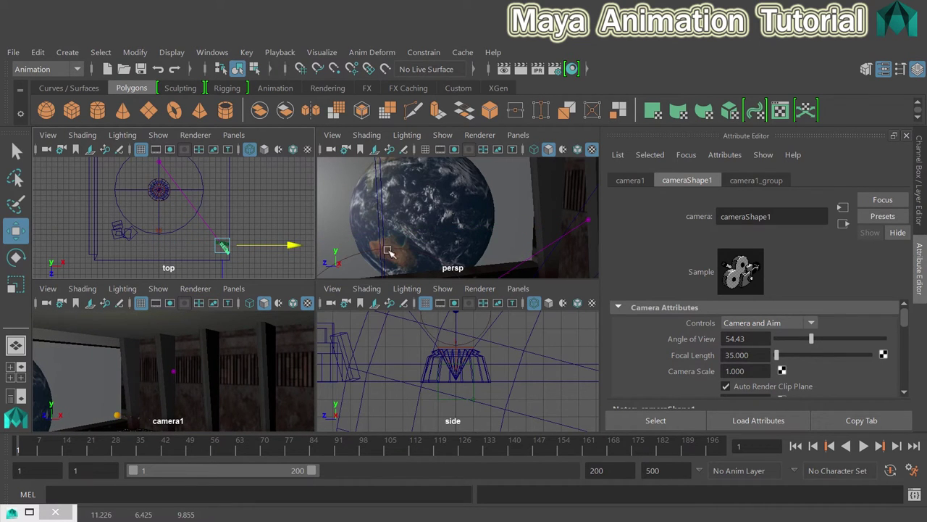
pyautogui.scroll(-6, 457, 336)
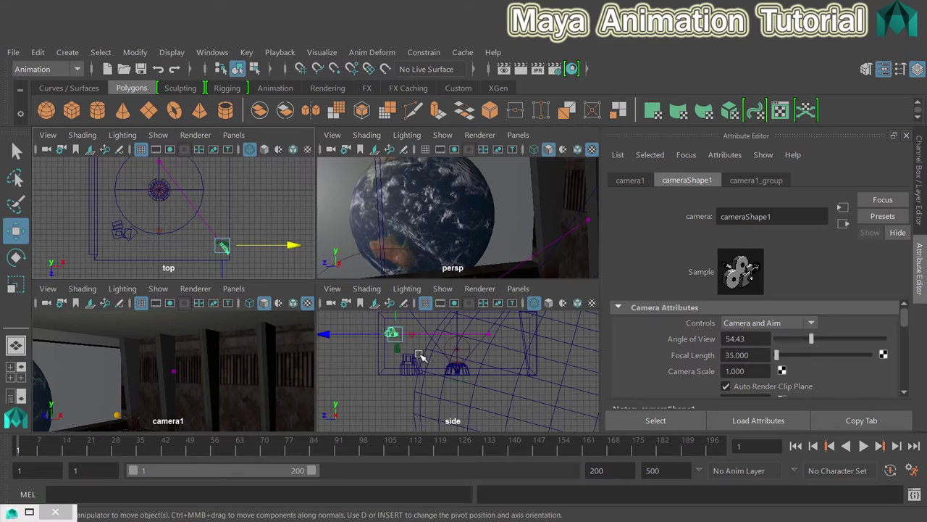
pyautogui.moveTo(397, 318); pyautogui.dragTo(396, 330)
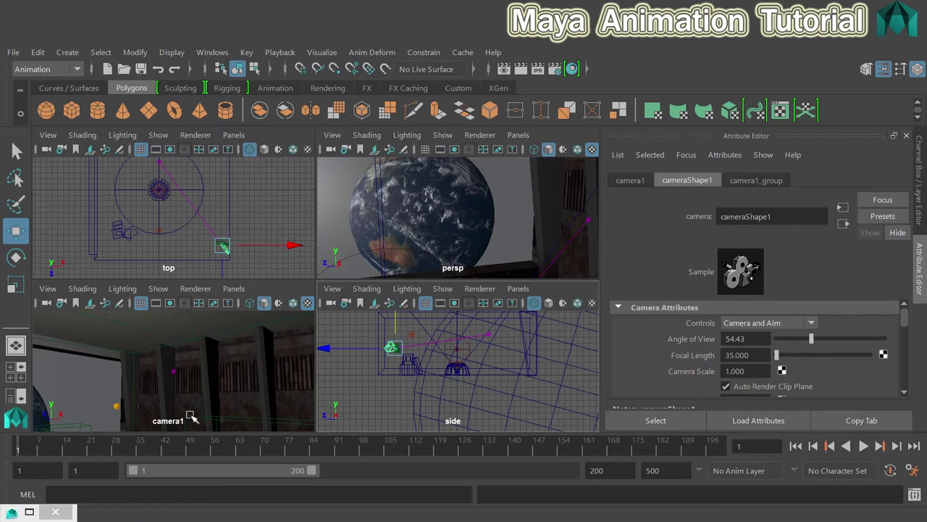
# Step: Move camera1's aim point in the top view and lower it onto the dome
pyautogui.click(590, 219)
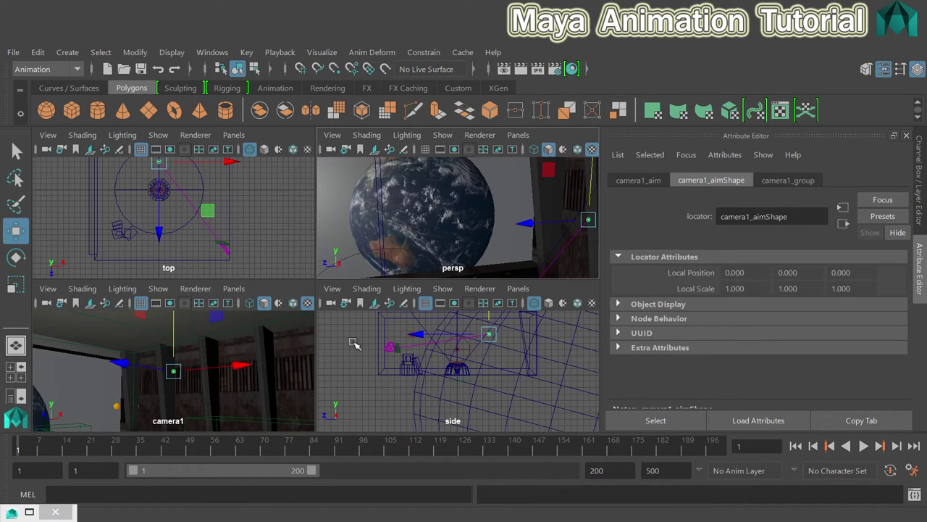
pyautogui.moveTo(162, 167); pyautogui.dragTo(159, 191)
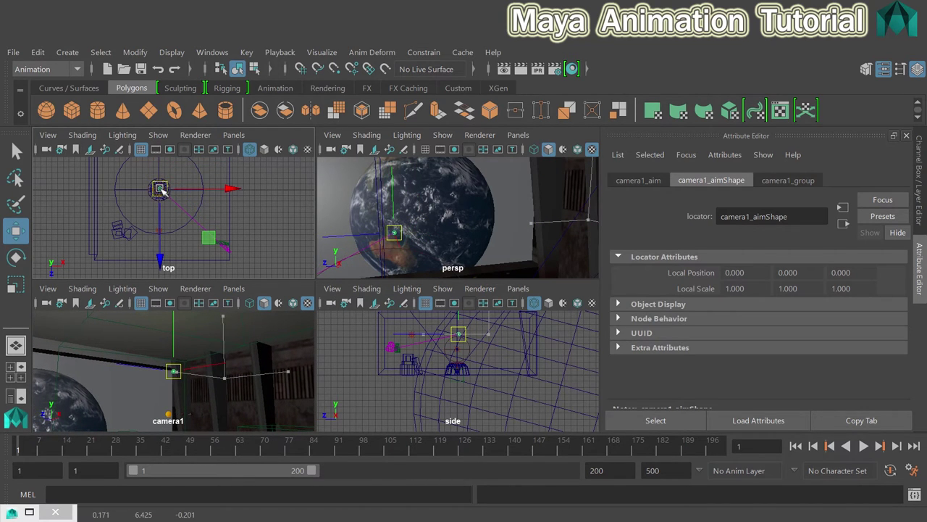
pyautogui.moveTo(459, 334); pyautogui.dragTo(462, 358)
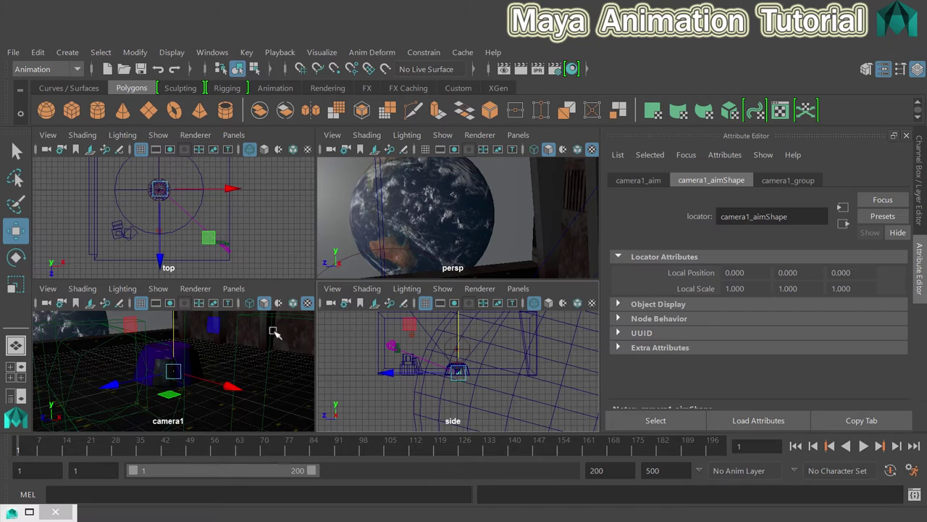
# Step: Set frame-1 keyframes on camera1 and then on its aim point
pyautogui.click(226, 249)
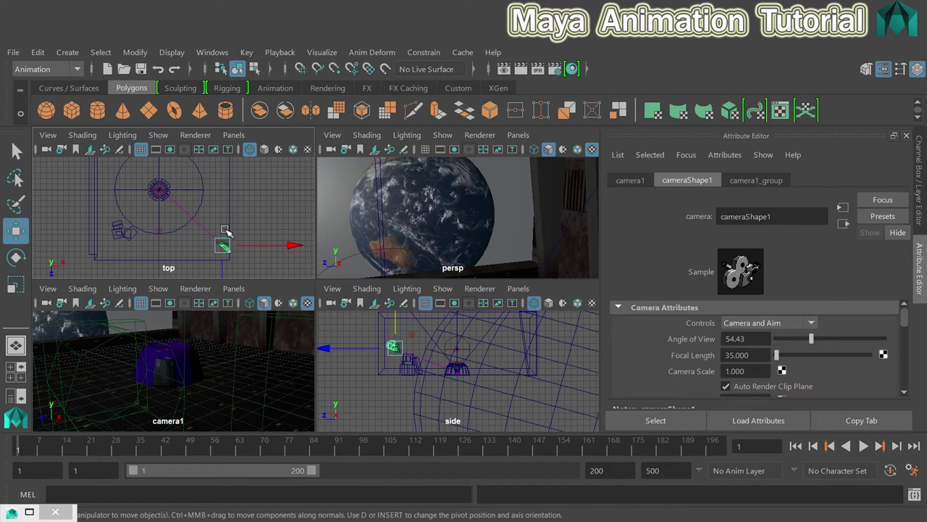
pyautogui.press('s')
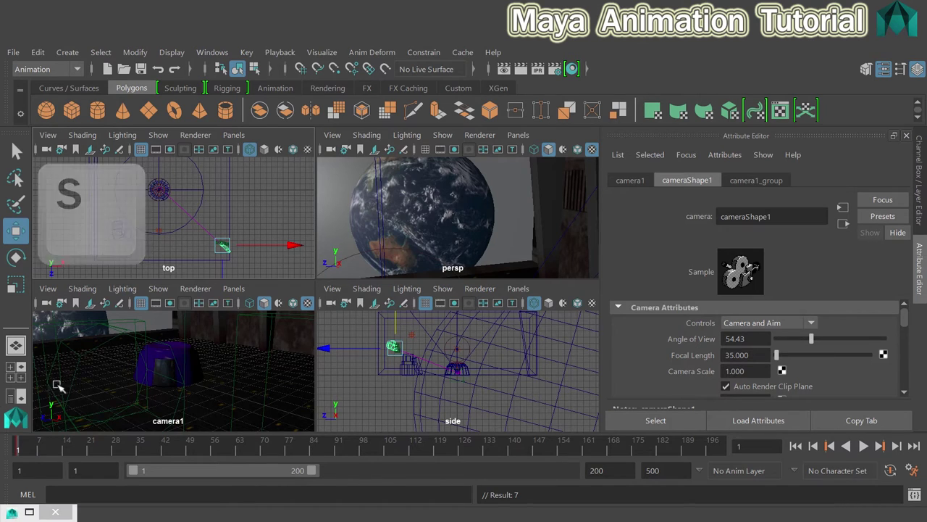
pyautogui.click(210, 235)
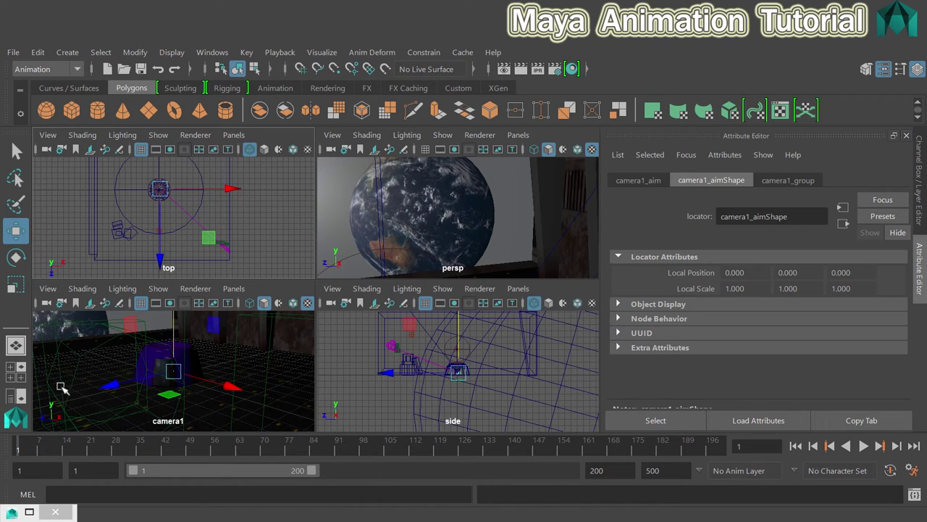
pyautogui.press('s')
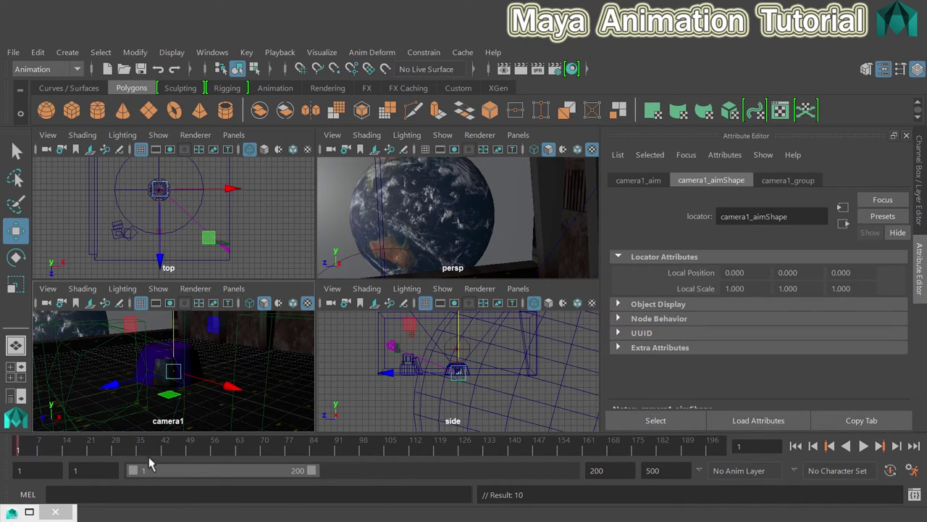
# Step: At frame 200, move camera1 across the room in the top view and key it
pyautogui.hotkey('alt', 'v')
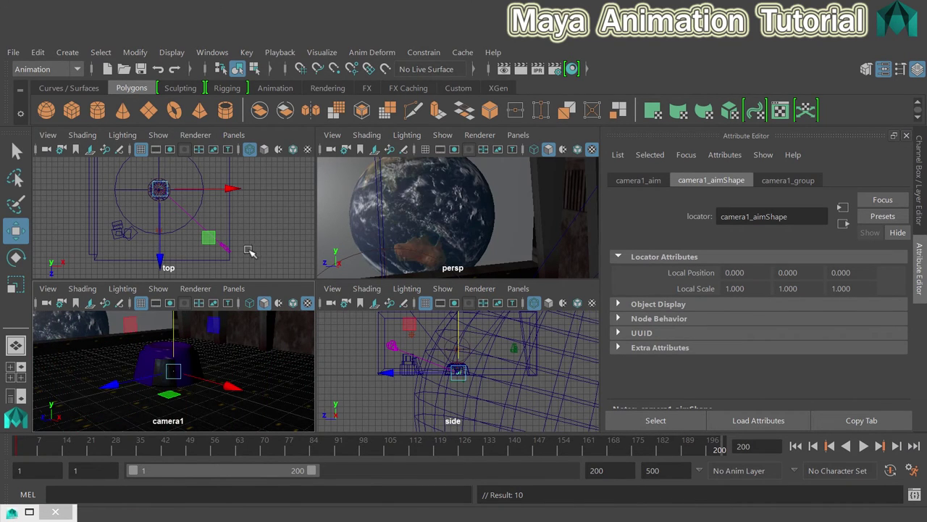
pyautogui.click(225, 249)
pyautogui.keyDown('alt'); pyautogui.moveTo(284, 244); pyautogui.dragTo(254, 275, button='middle'); pyautogui.keyUp('alt')
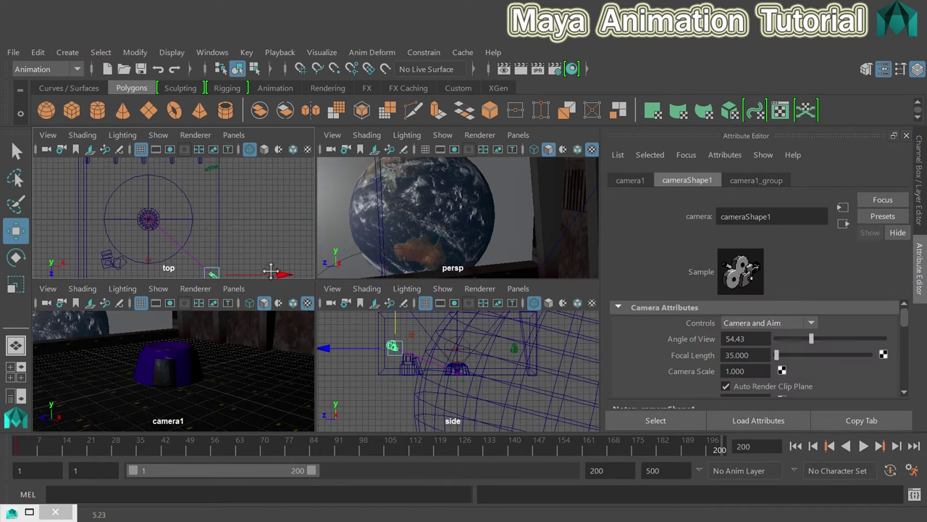
pyautogui.moveTo(254, 275); pyautogui.dragTo(194, 237)
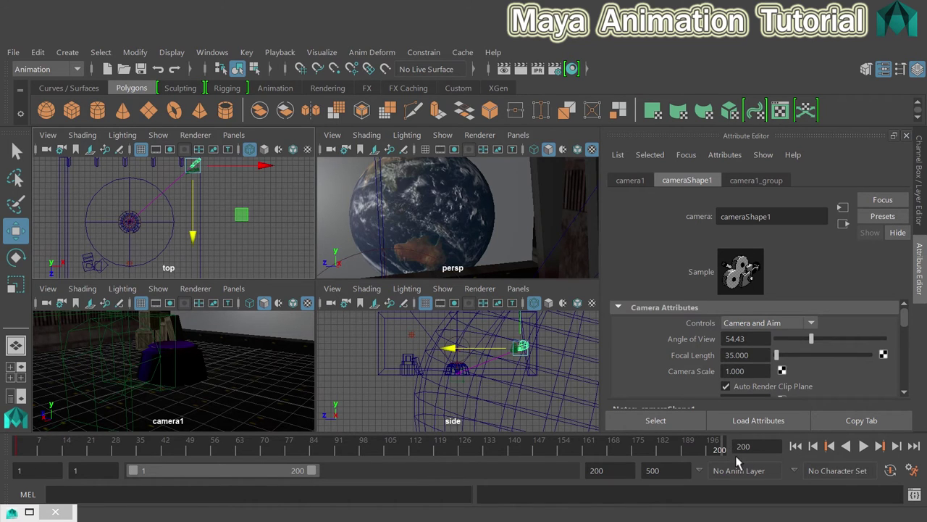
pyautogui.press('s')
# Step: Play back and scrub the time slider to preview the camera pan
pyautogui.hotkey('alt', 'v')
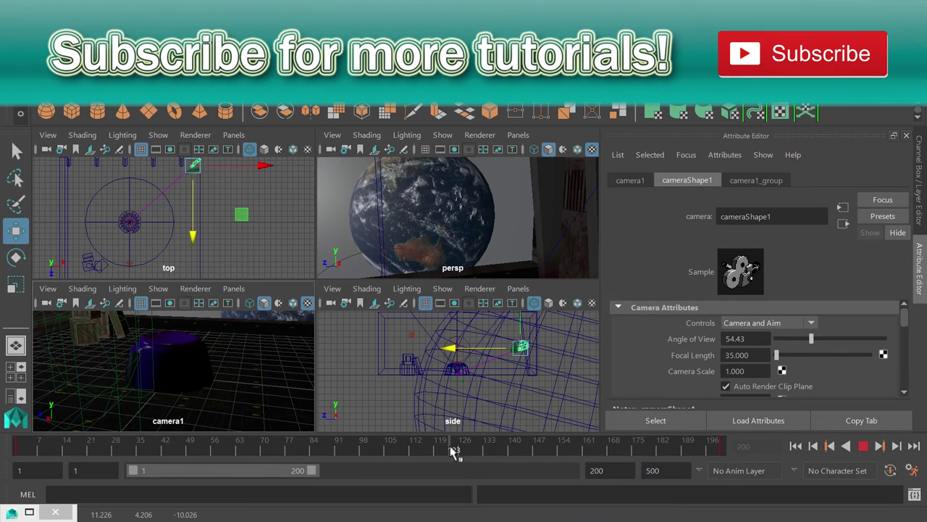
pyautogui.click(145, 450)
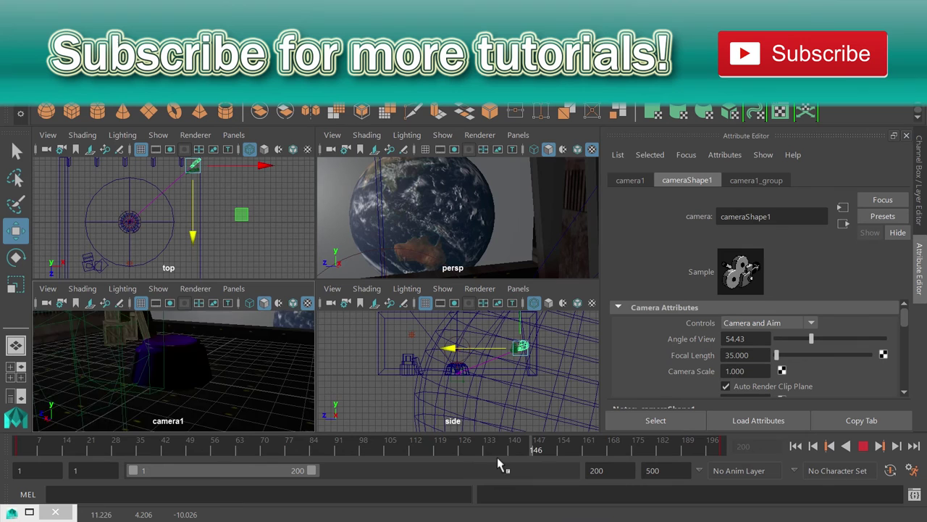
pyautogui.moveTo(500, 463)
pyautogui.mouseDown()
pyautogui.moveTo(63, 453)
pyautogui.moveTo(192, 446)
pyautogui.moveTo(64, 439)
pyautogui.moveTo(70, 445)
pyautogui.mouseUp()
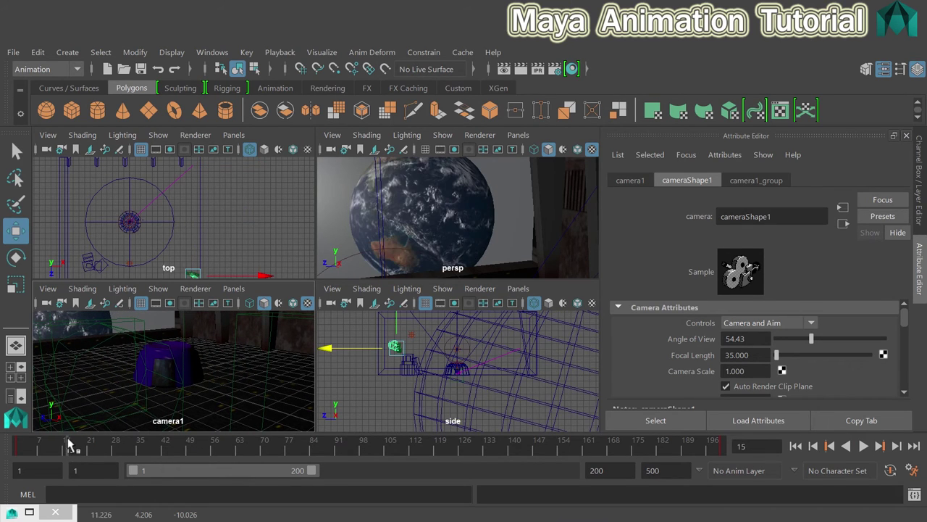
# Step: Select camera1_aim, raise it in the side view at frame 200, and key it
pyautogui.hotkey('alt', 'shift', 'v')
pyautogui.click(273, 213)
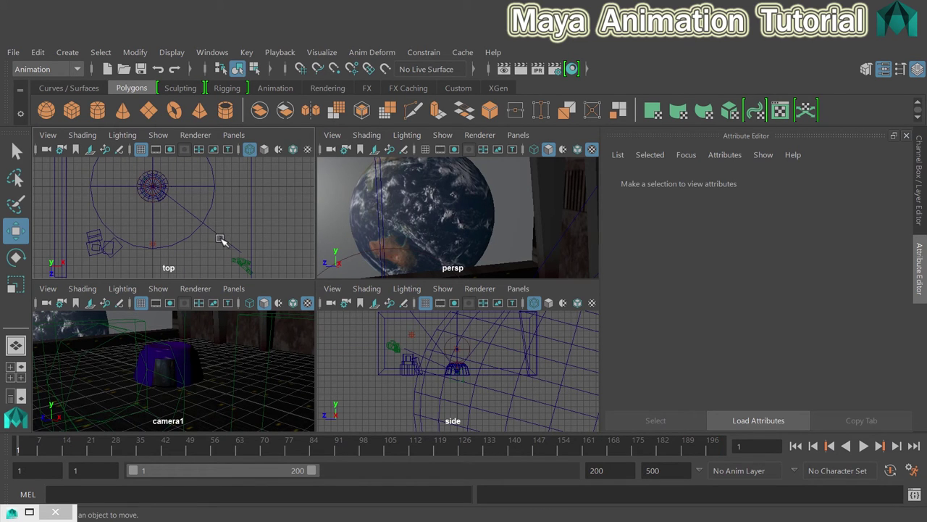
pyautogui.click(221, 241)
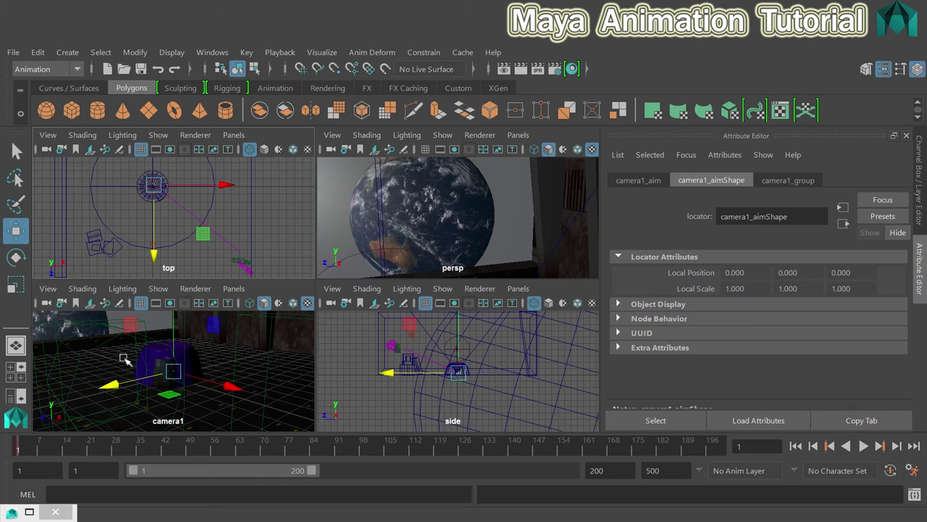
pyautogui.moveTo(621, 448); pyautogui.dragTo(719, 448)
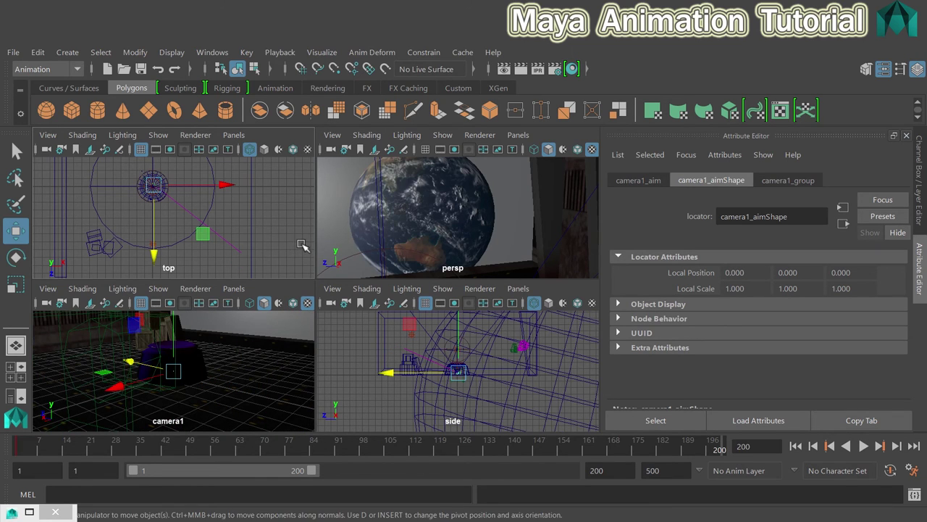
pyautogui.keyDown('alt'); pyautogui.moveTo(303, 246); pyautogui.dragTo(283, 258, button='middle'); pyautogui.keyUp('alt')
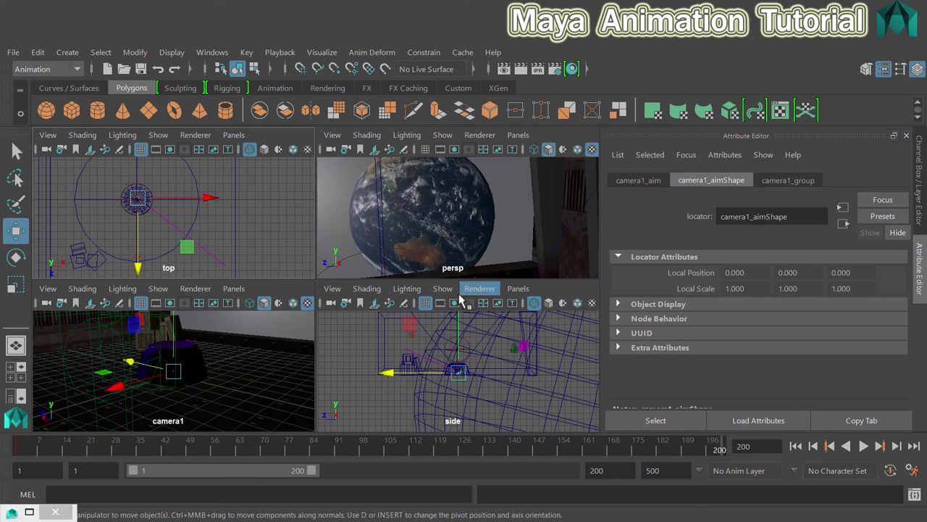
pyautogui.moveTo(457, 310); pyautogui.dragTo(455, 299)
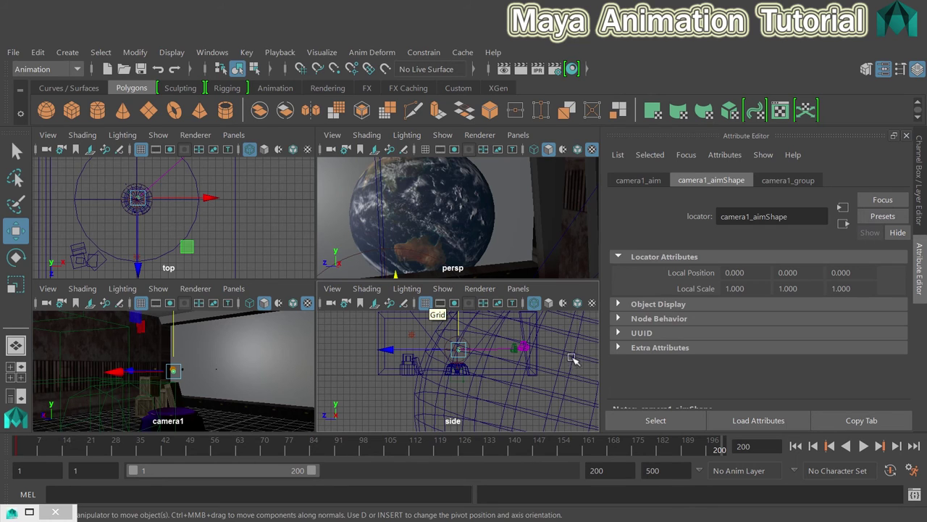
pyautogui.press('s')
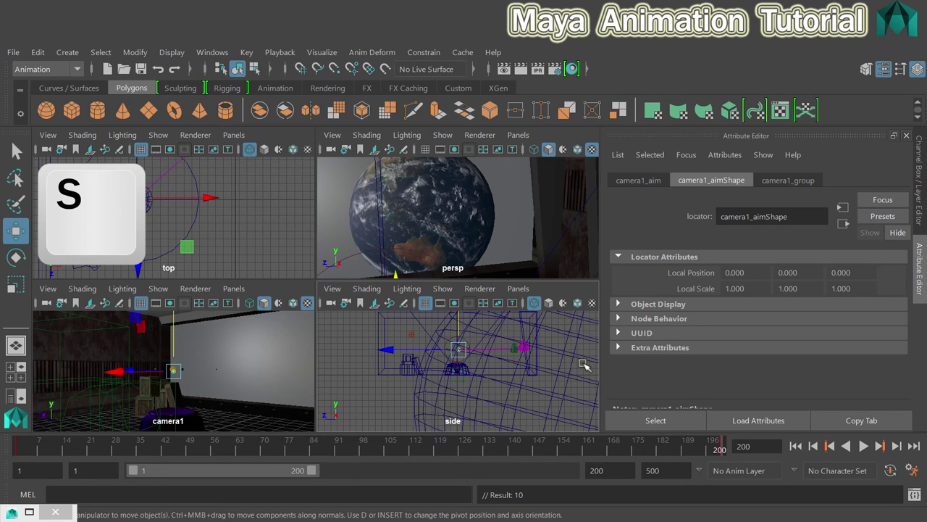
# Step: Maximize the camera1 panel, rewind to frame 1, then play and stop the animation
pyautogui.press('space')
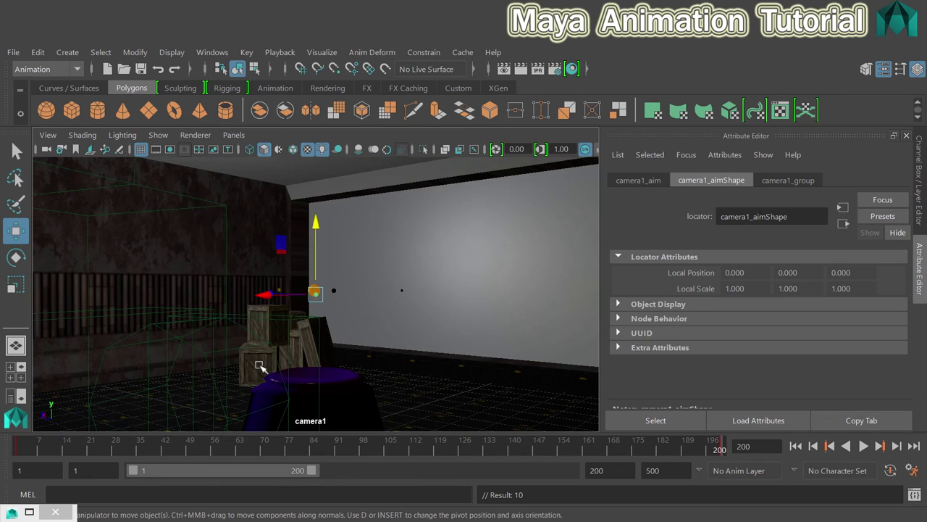
pyautogui.click(794, 447)
pyautogui.click(863, 446)
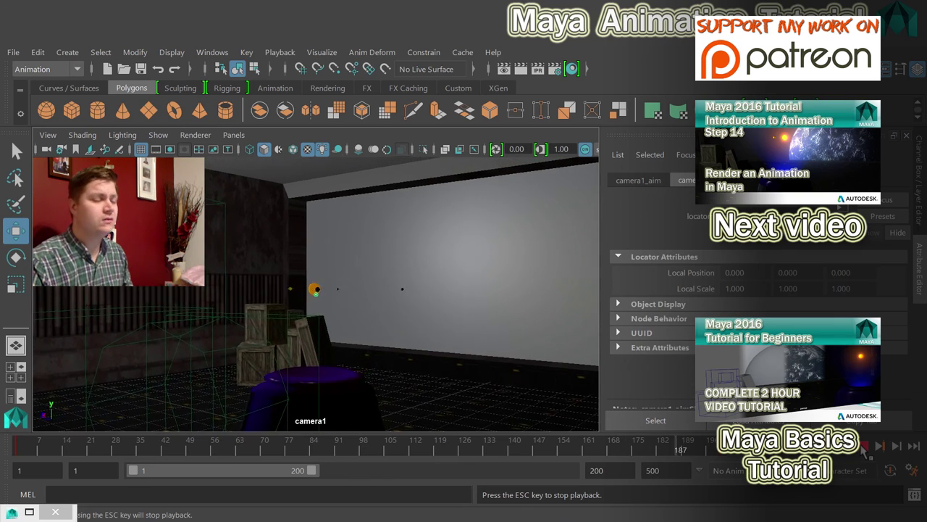
pyautogui.click(864, 447)
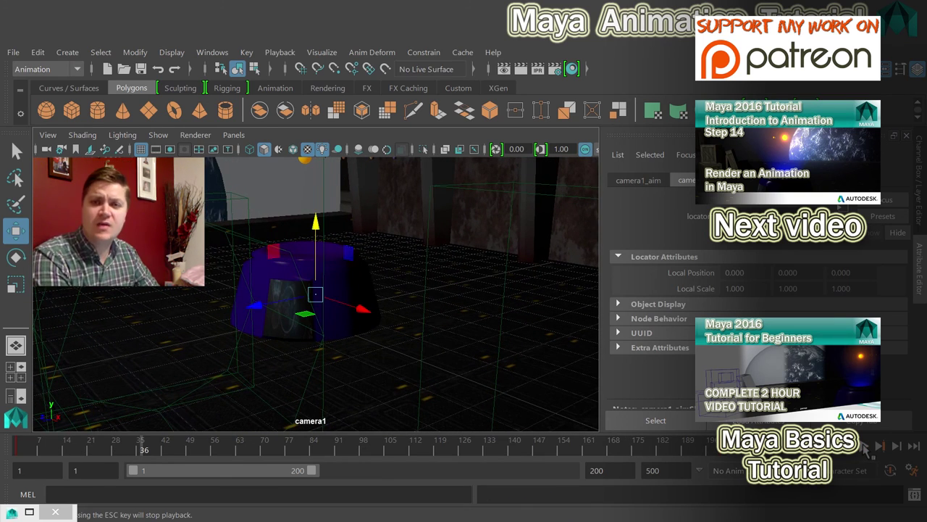